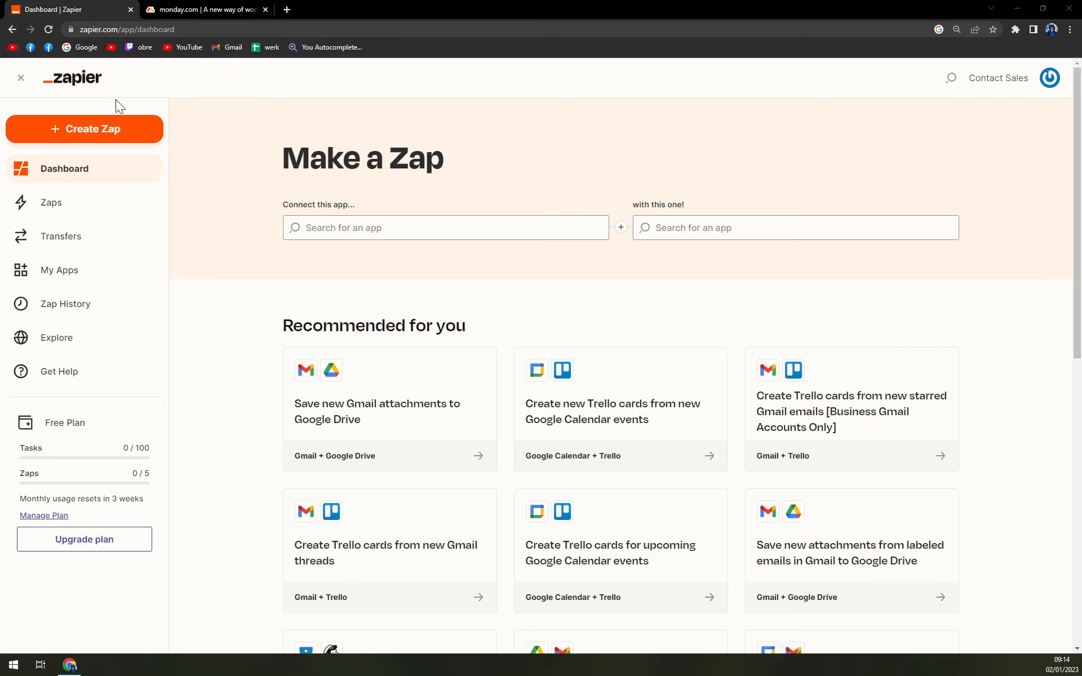
# - Create a new Zap with monday.com as the trigger app and New Item in Board as its event
pyautogui.click(83, 138)
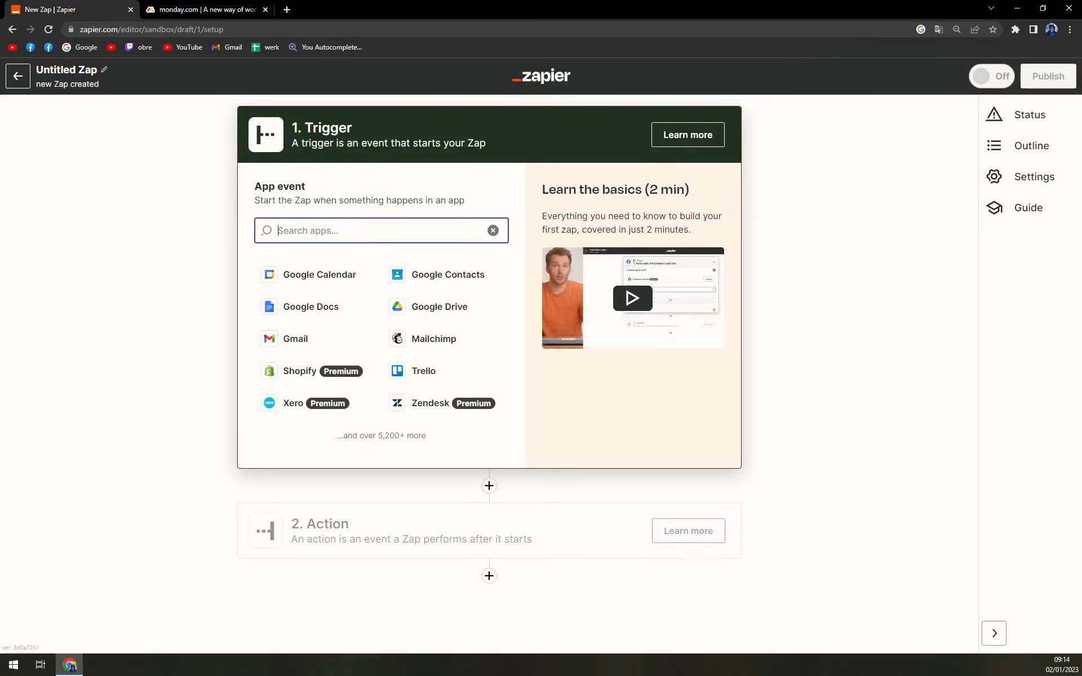
pyautogui.write('monday')
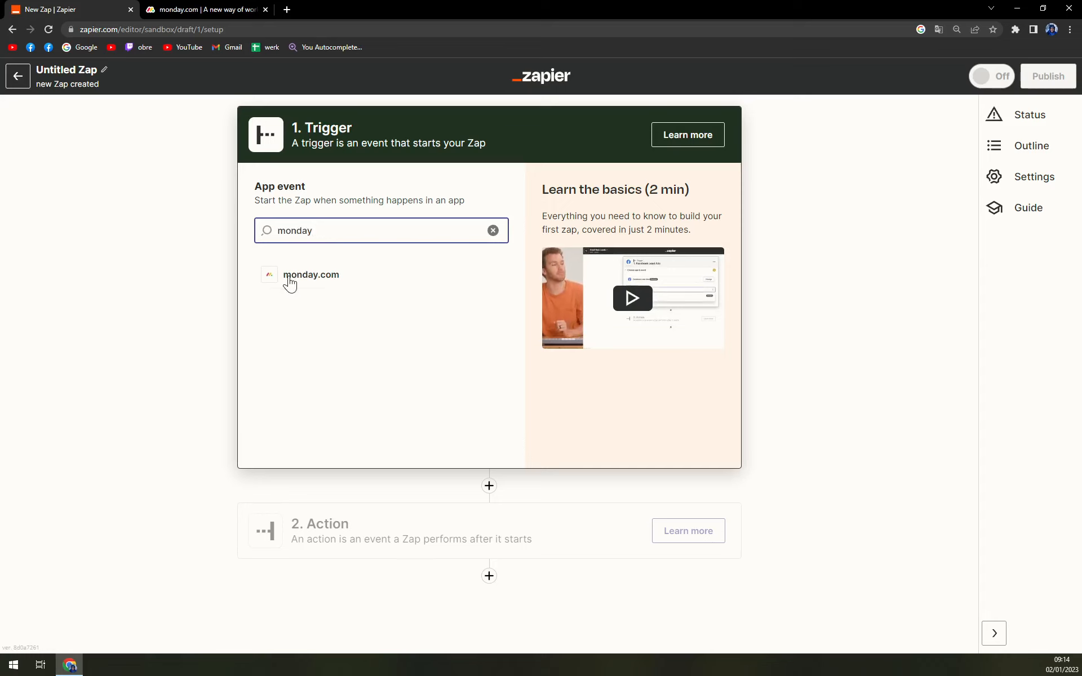
pyautogui.click(289, 276)
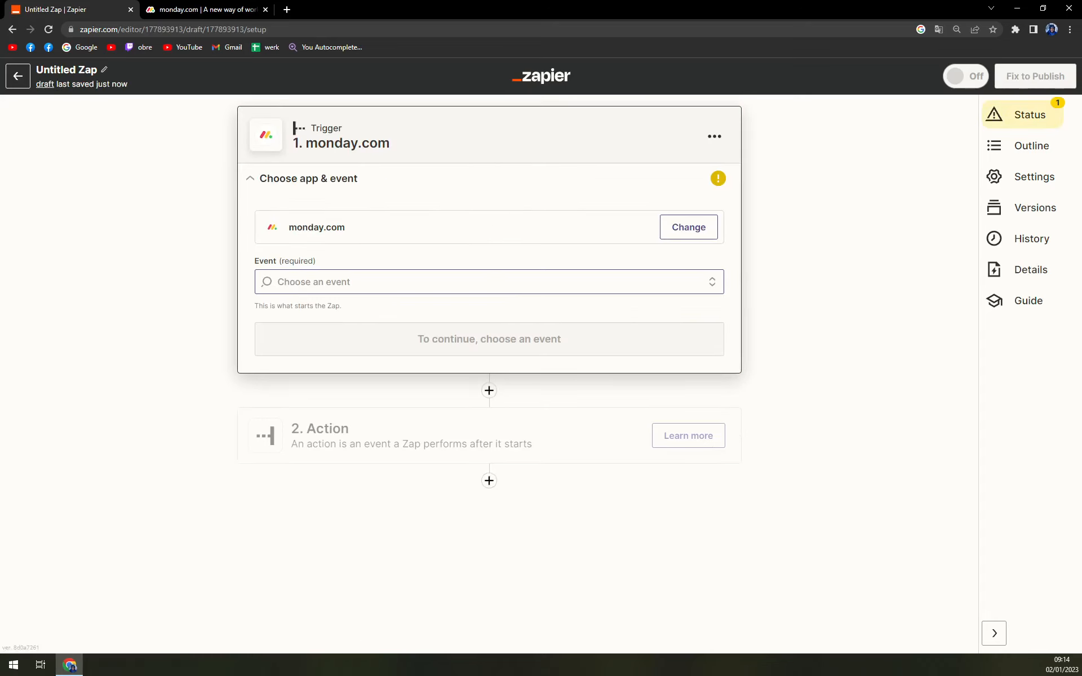
pyautogui.click(489, 282)
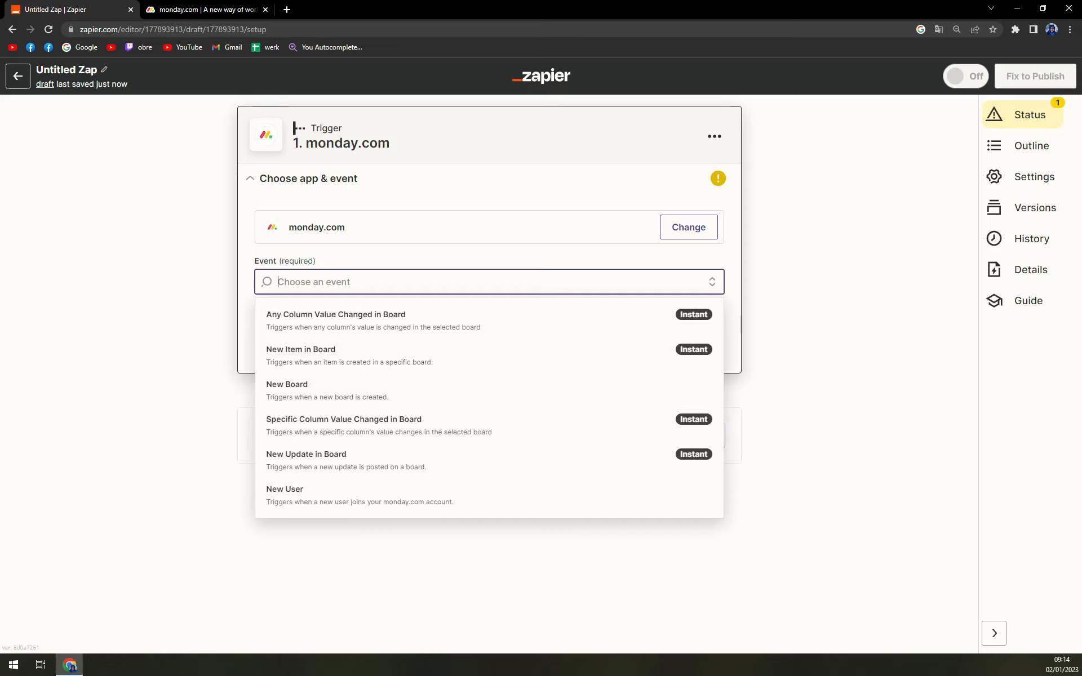
pyautogui.click(335, 355)
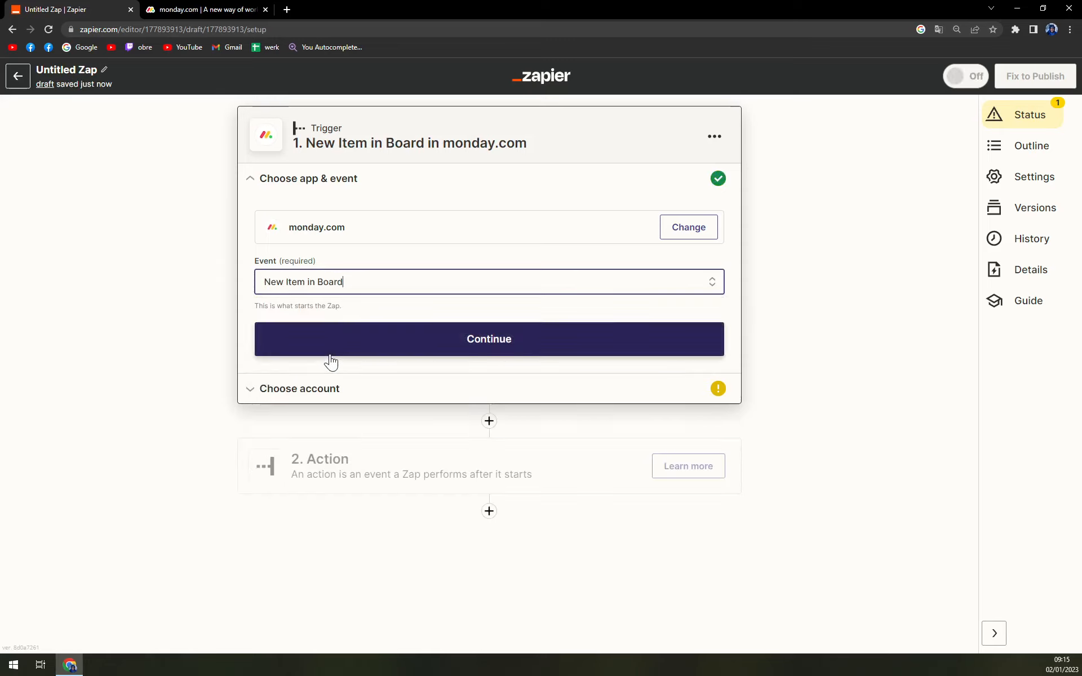
pyautogui.click(335, 355)
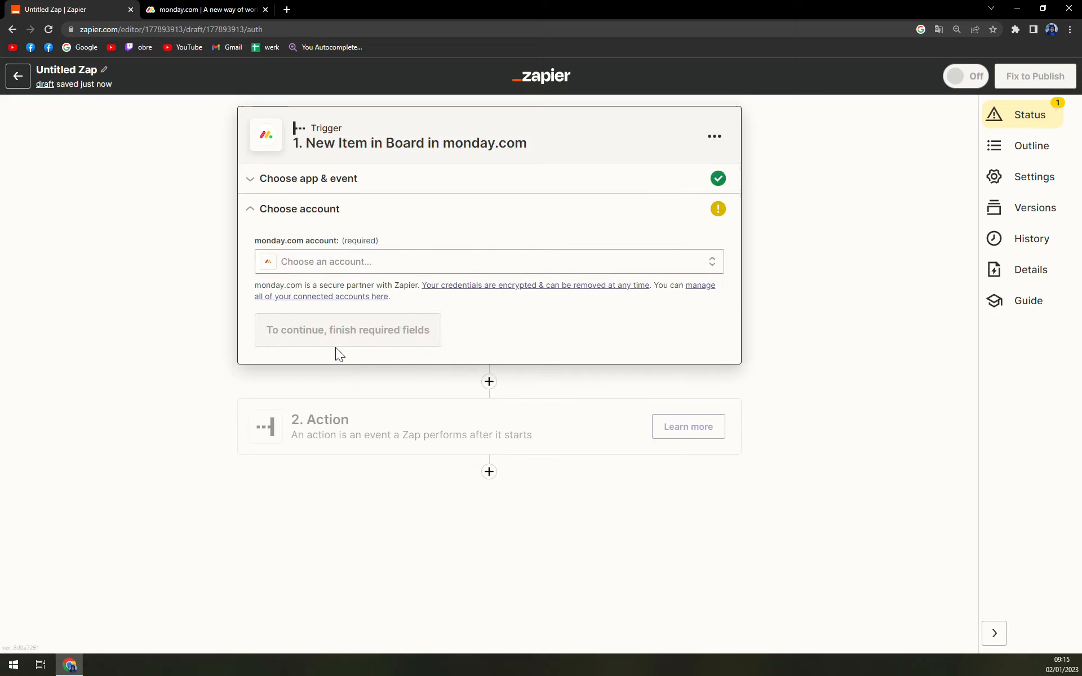
# - Select the existing monday.com account for the trigger and continue to the trigger setup
pyautogui.click(319, 266)
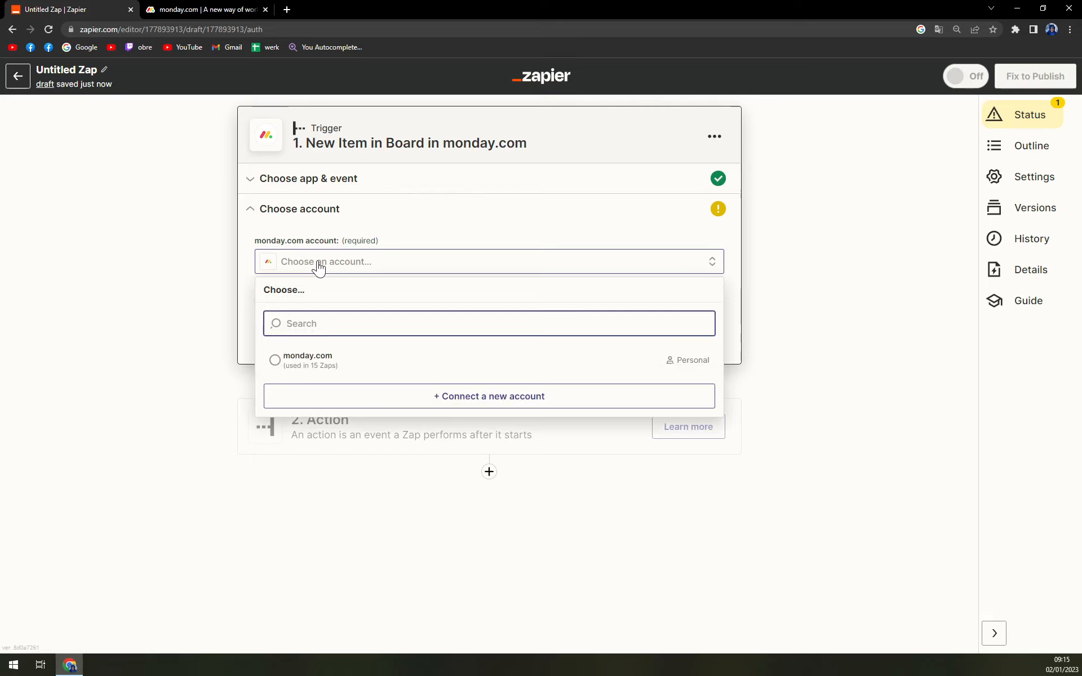
pyautogui.click(310, 359)
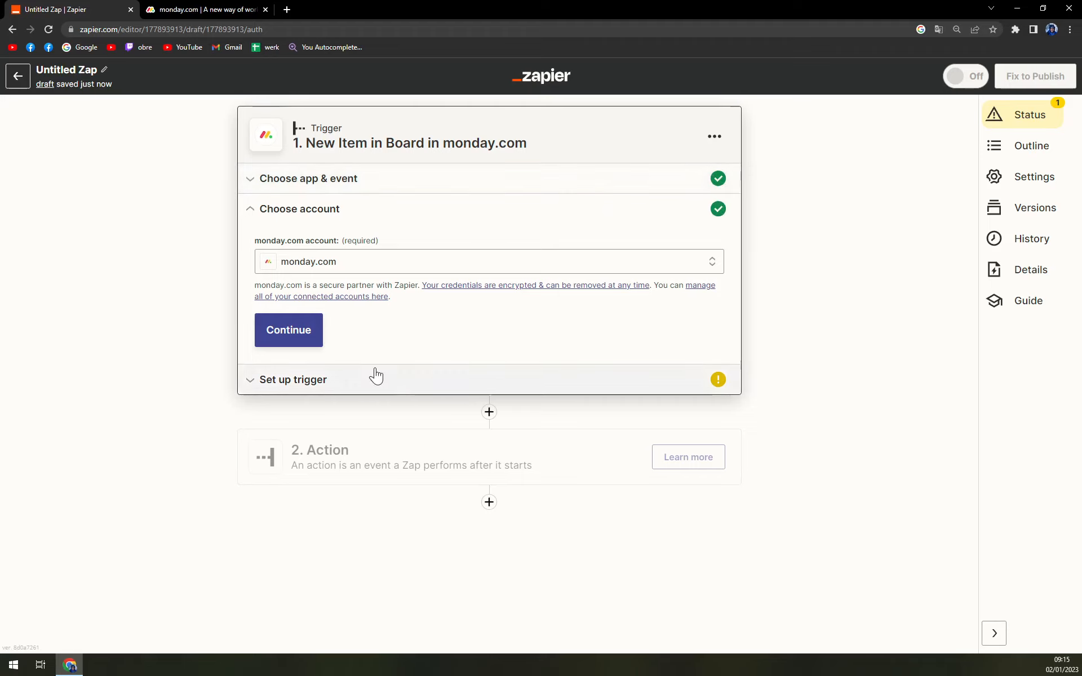
pyautogui.click(308, 340)
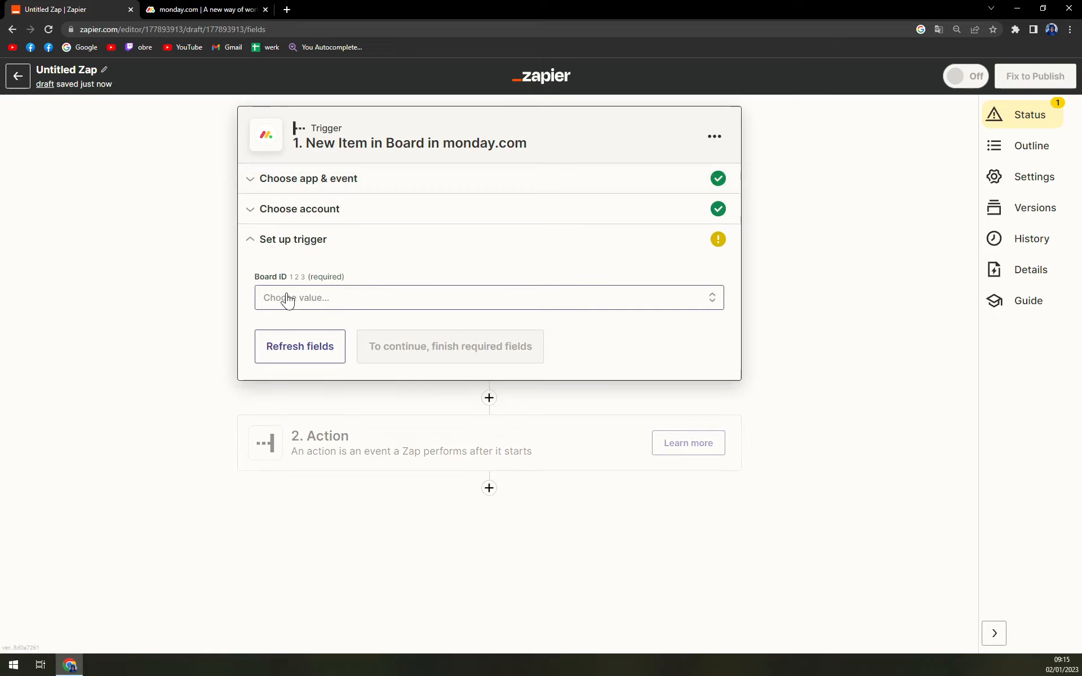
# - Check the Board ID and Custom choices offered for the trigger's board, and clear the field
pyautogui.click(337, 304)
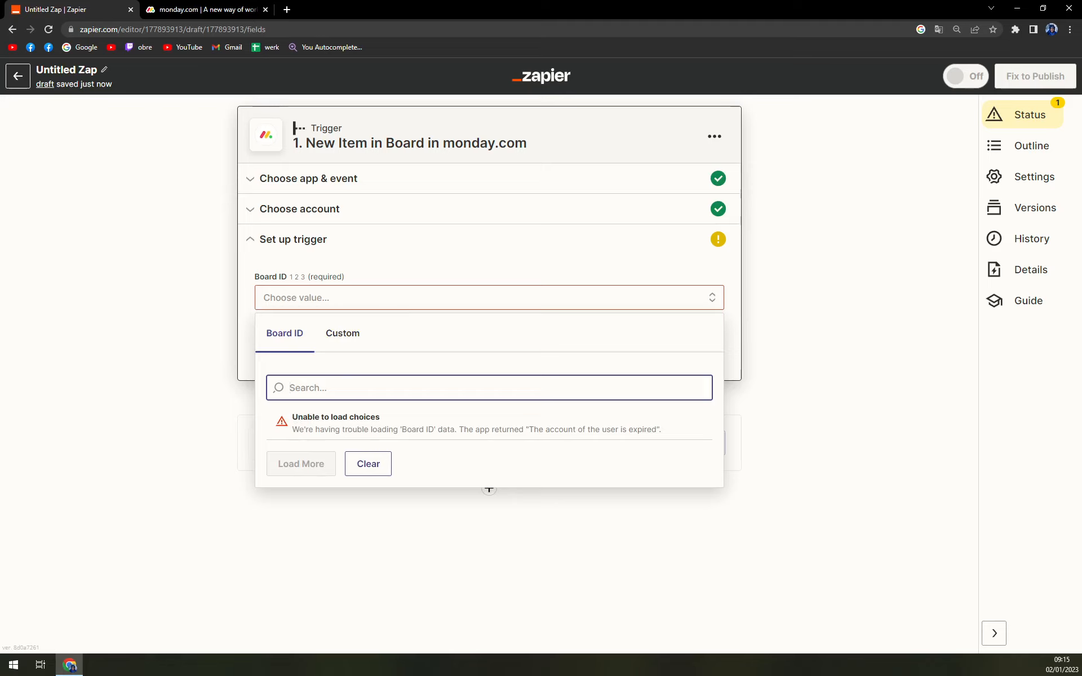
pyautogui.click(348, 337)
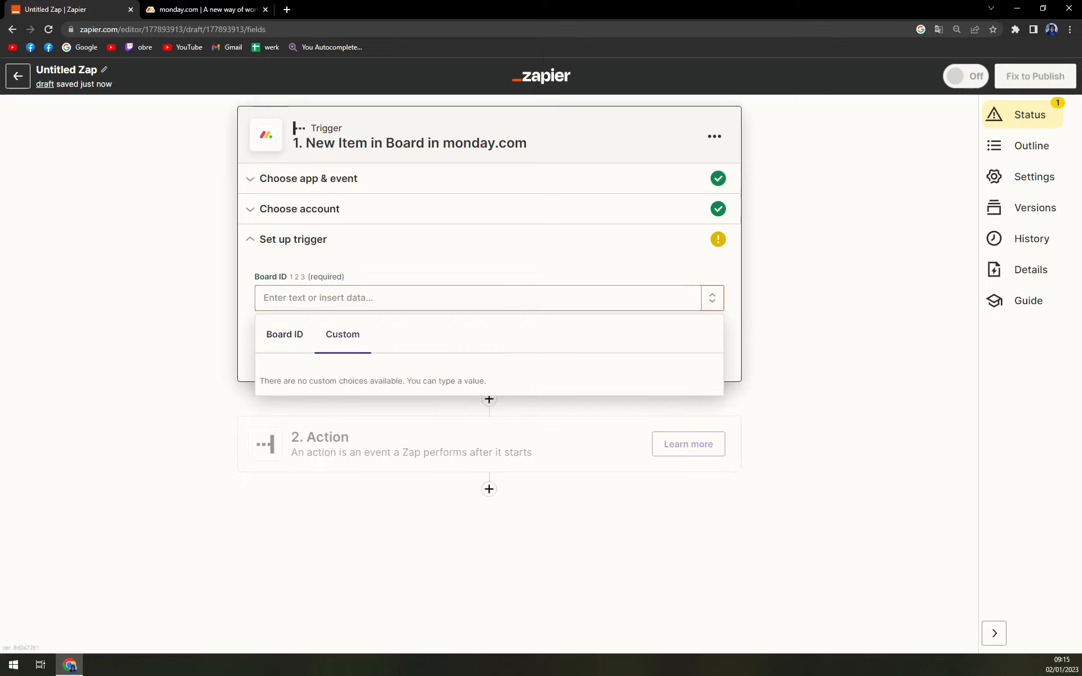
pyautogui.moveTo(437, 382); pyautogui.dragTo(302, 381)
pyautogui.click(304, 375)
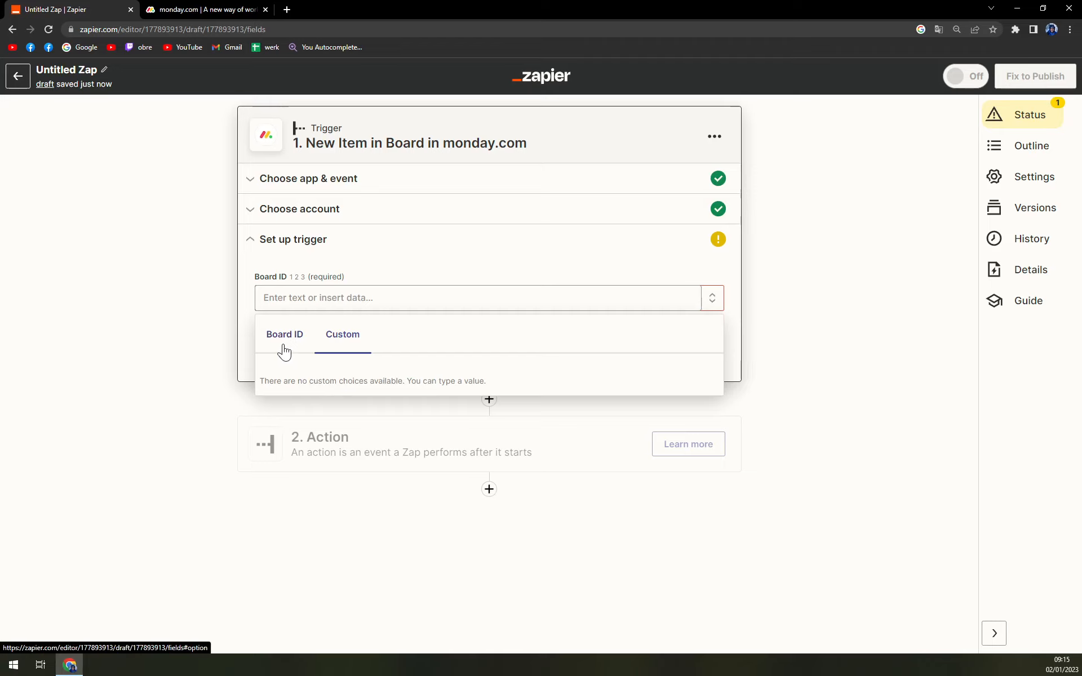
pyautogui.click(284, 351)
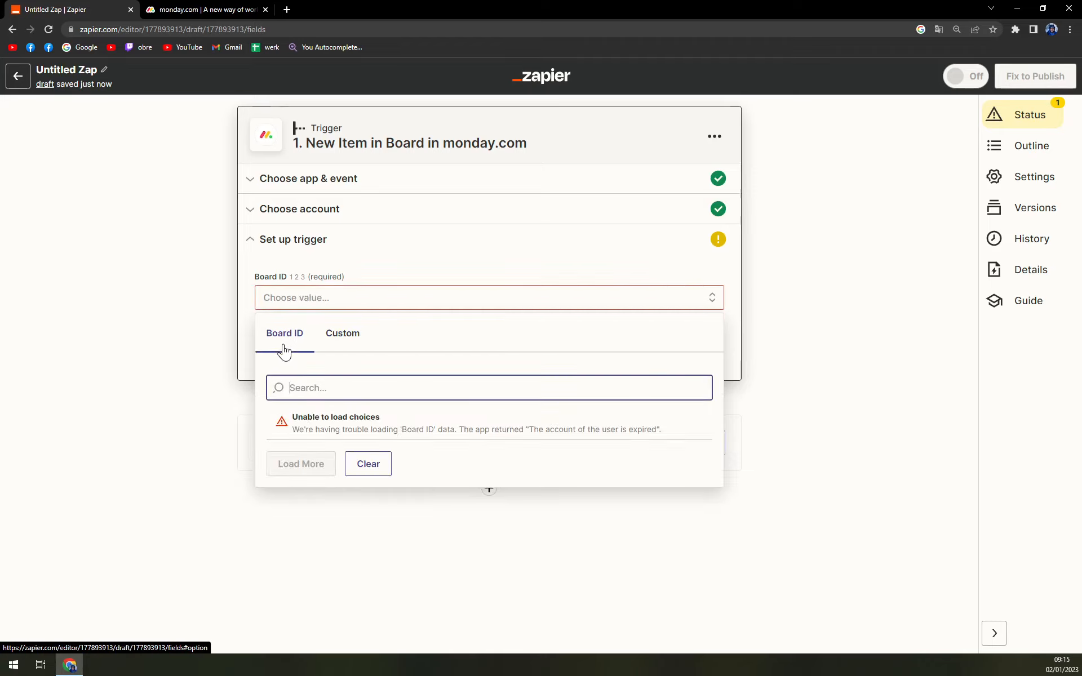
pyautogui.click(168, 395)
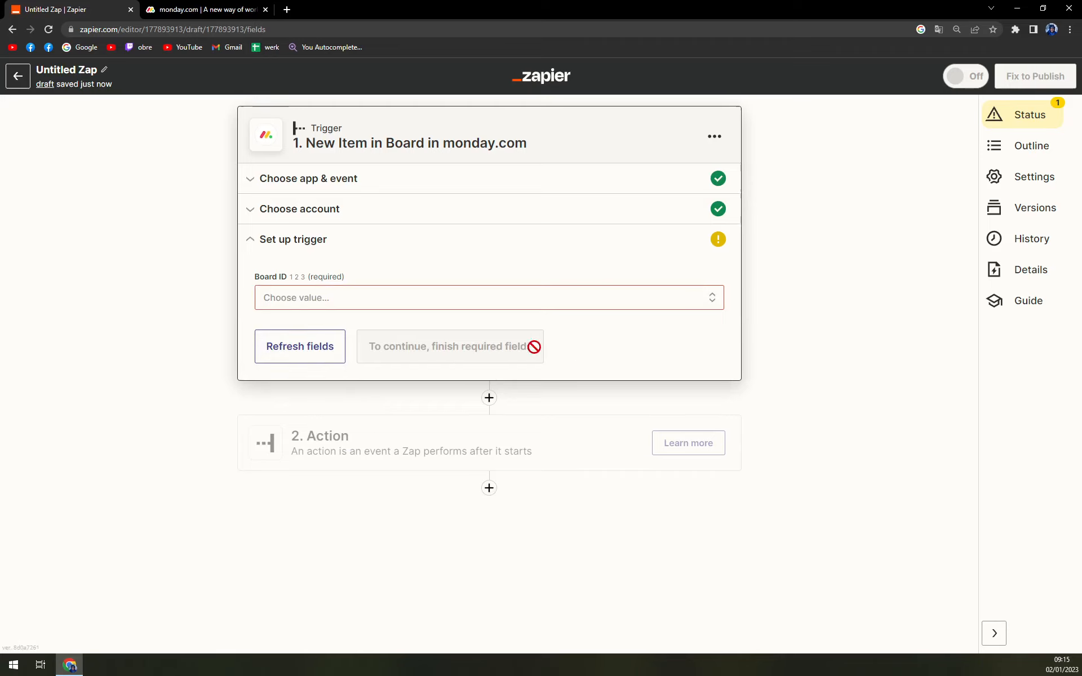
pyautogui.click(349, 304)
pyautogui.click(368, 464)
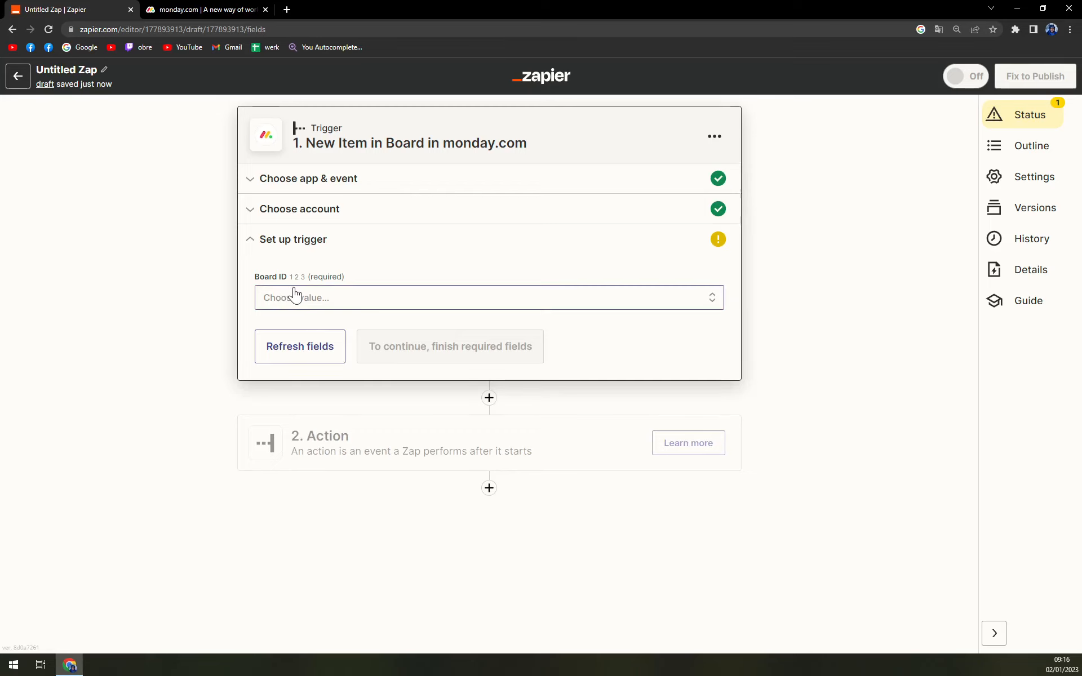
# - Set up the Zap's action with Slack as the app and Add Reminder as the event
pyautogui.click(314, 450)
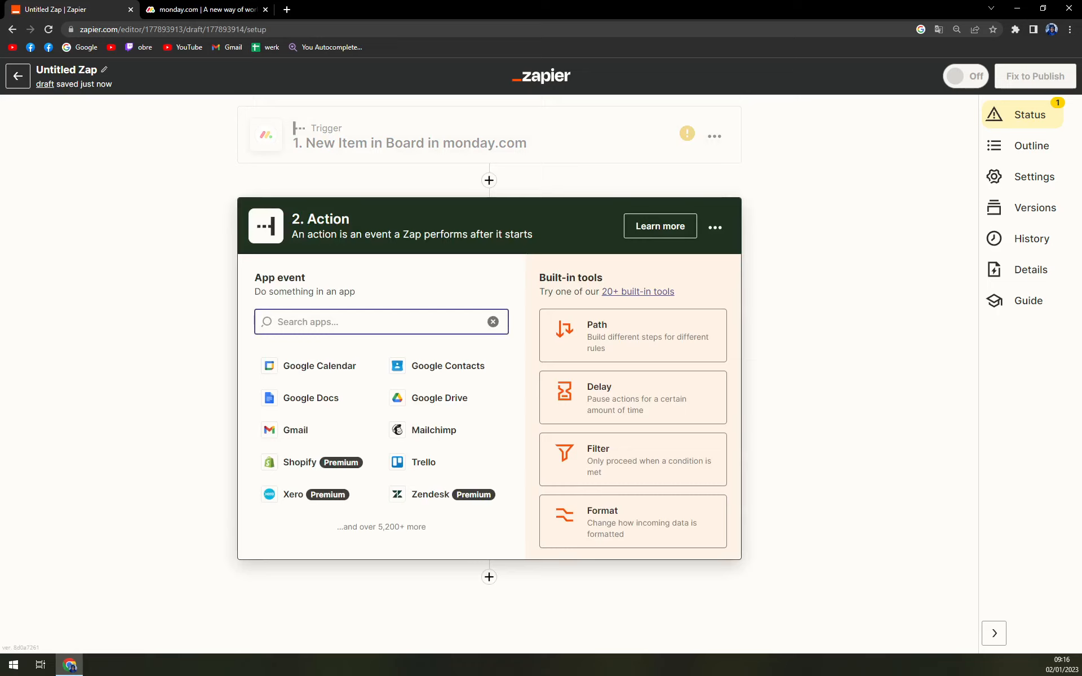
pyautogui.write('Slack')
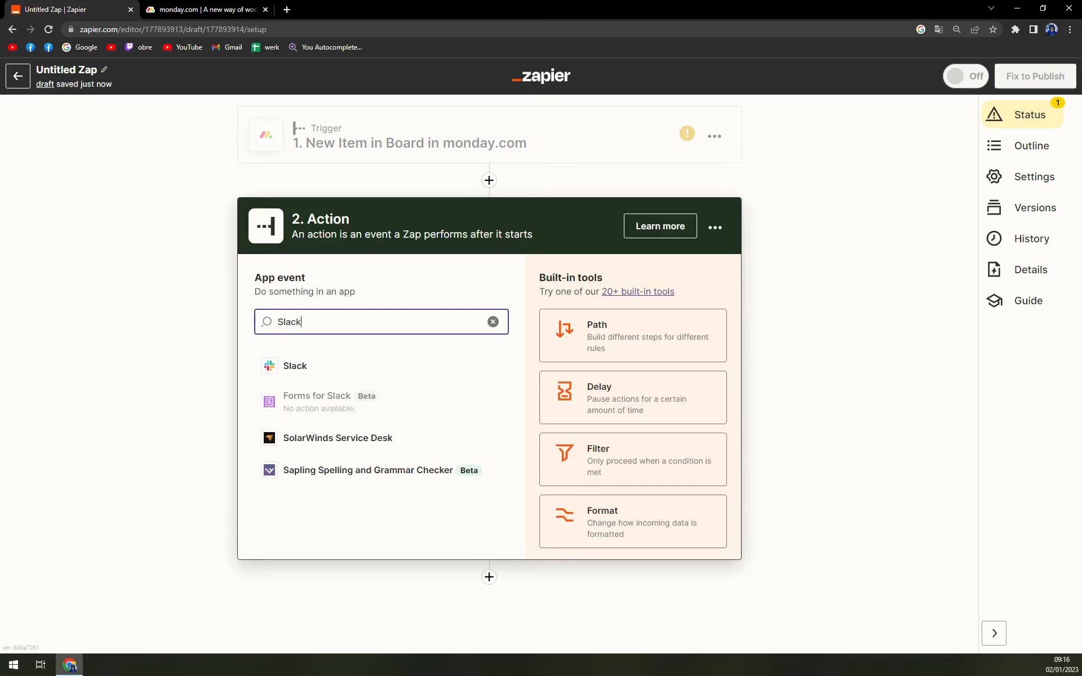
pyautogui.click(363, 378)
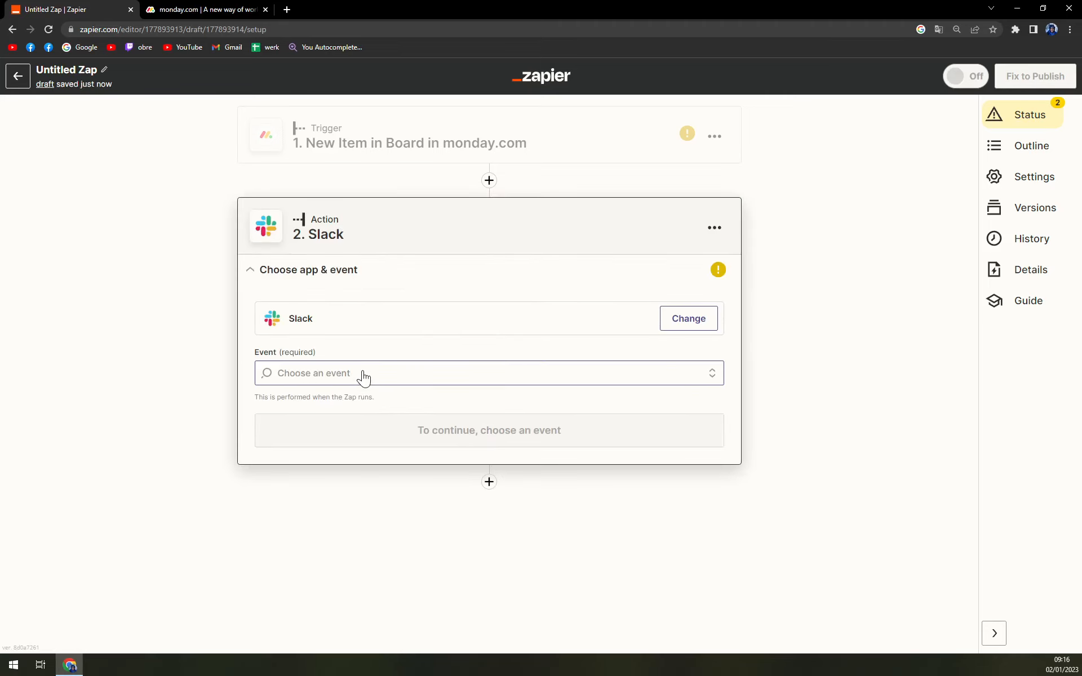
pyautogui.click(364, 378)
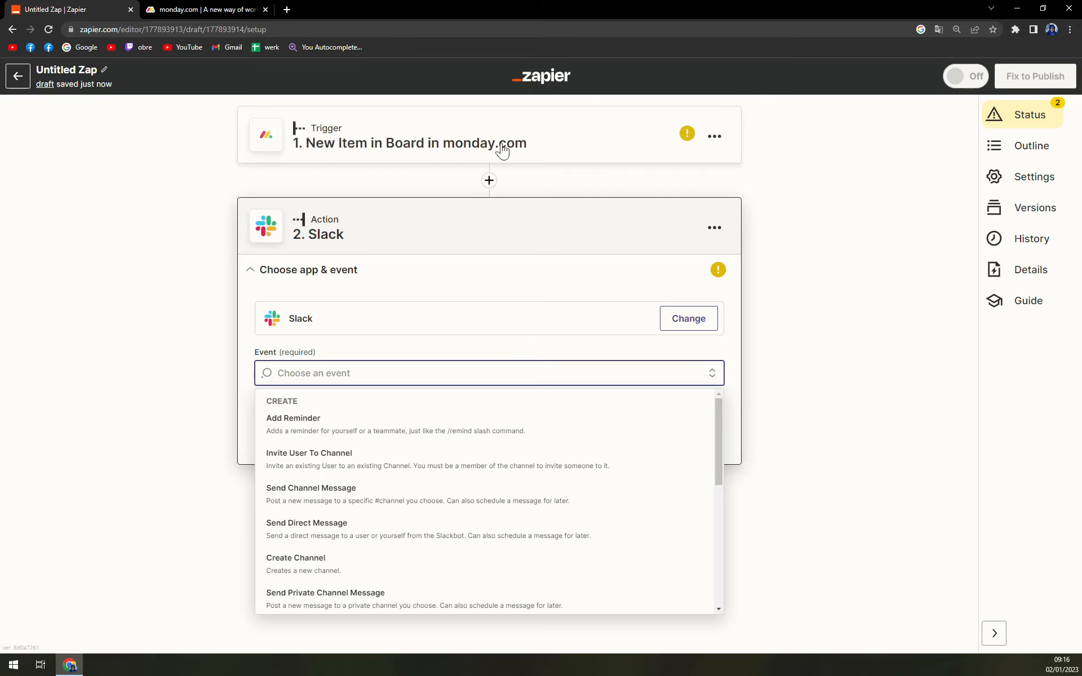
pyautogui.click(318, 433)
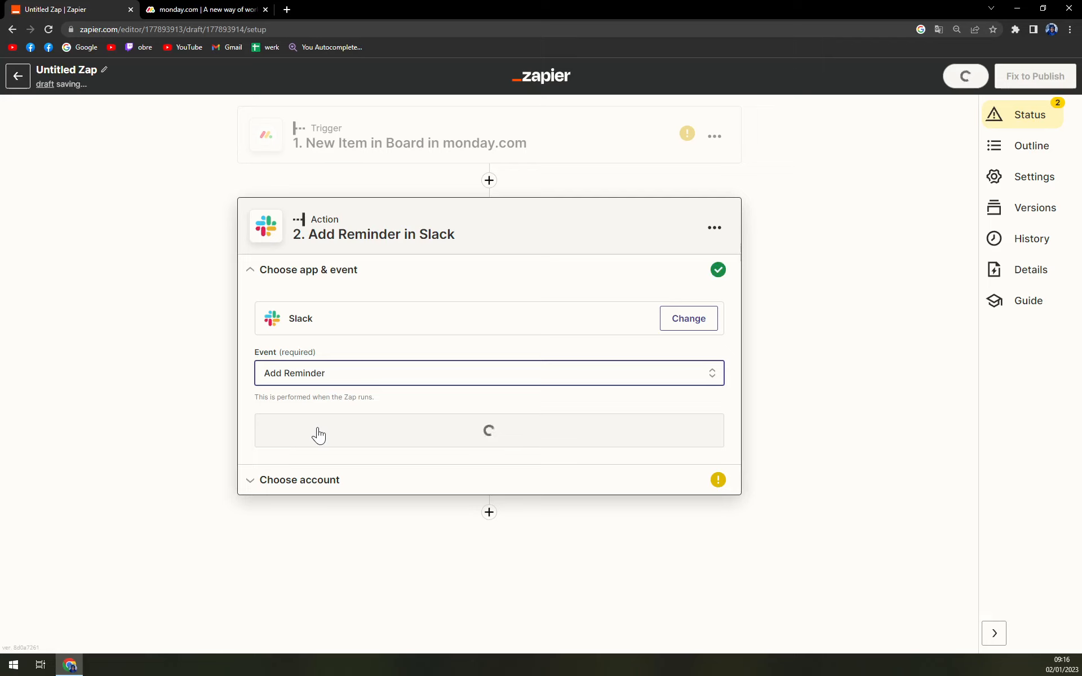
pyautogui.click(345, 430)
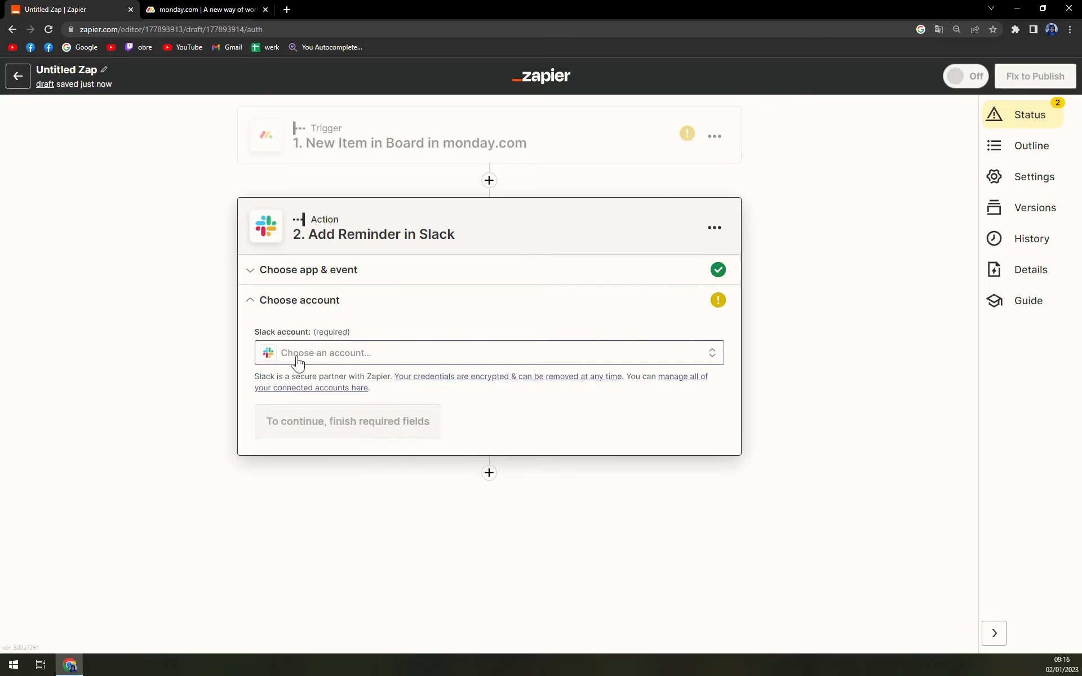
# - Select the connected Slack account for the action and continue to the action setup
pyautogui.click(296, 355)
pyautogui.click(342, 453)
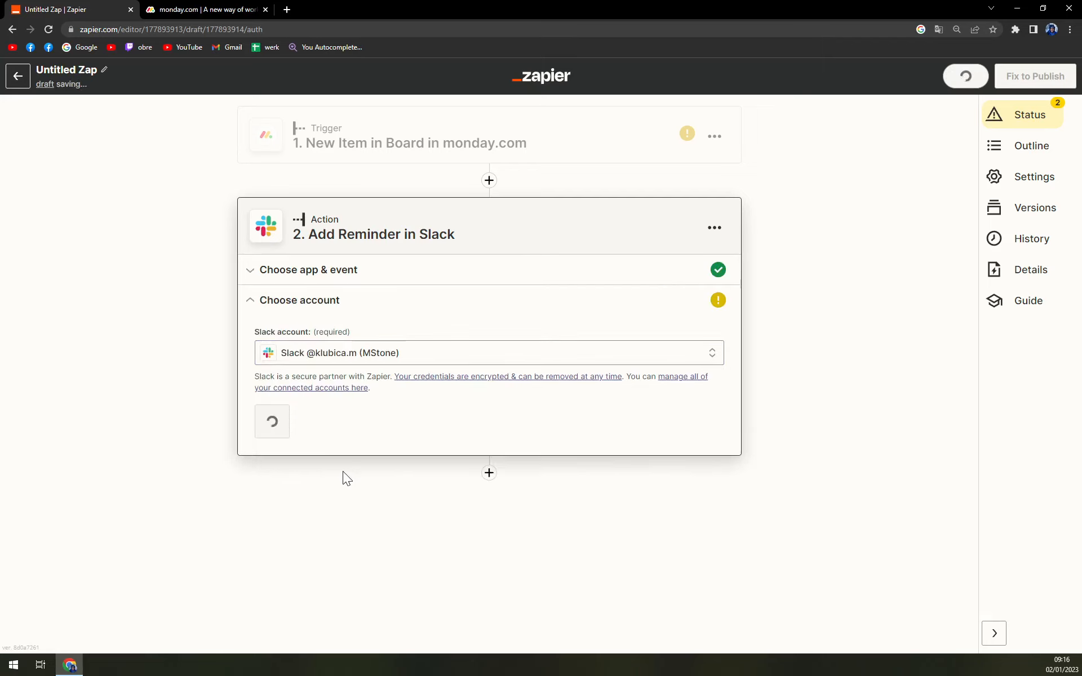
pyautogui.click(308, 424)
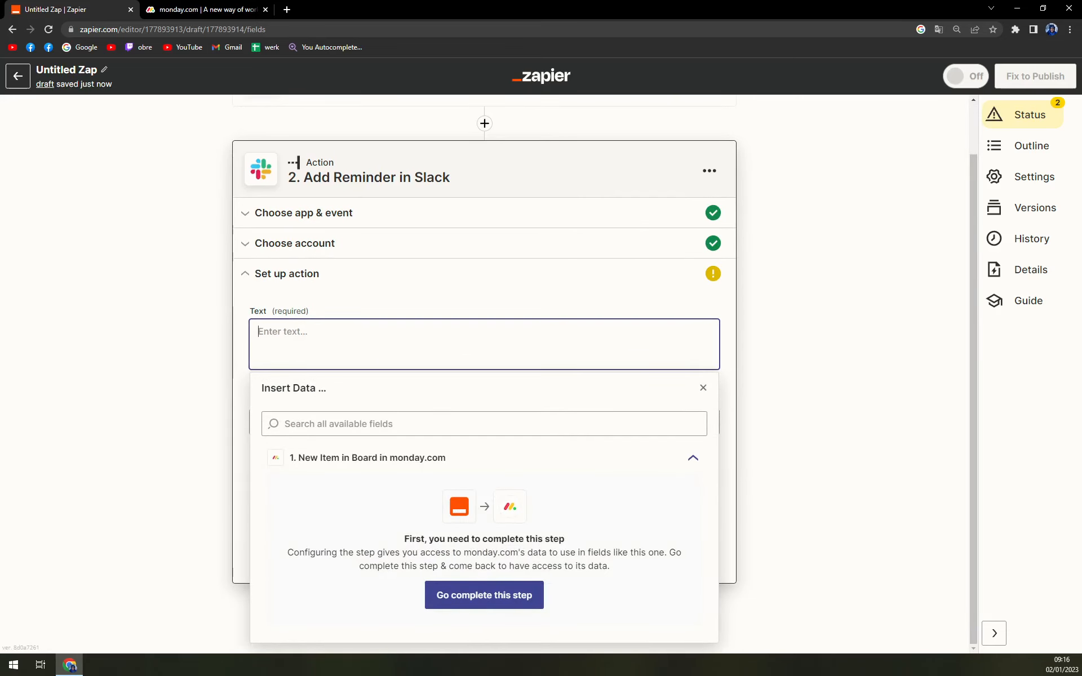
# - Enter "sadsad as" as the text of the Slack reminder
pyautogui.click(98, 387)
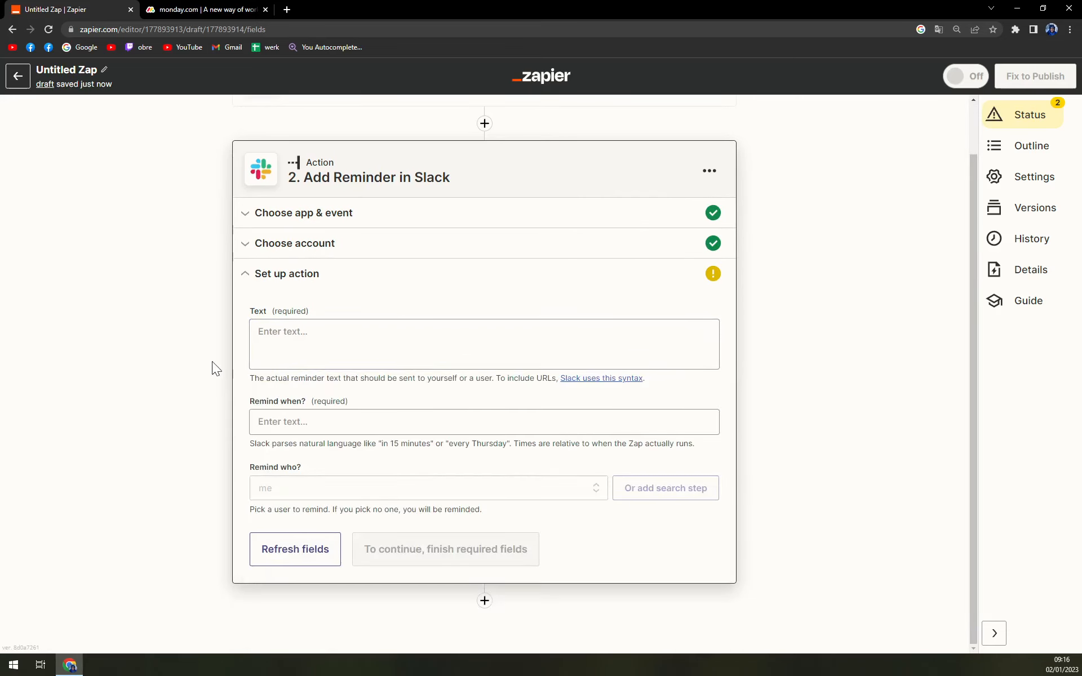
pyautogui.click(317, 346)
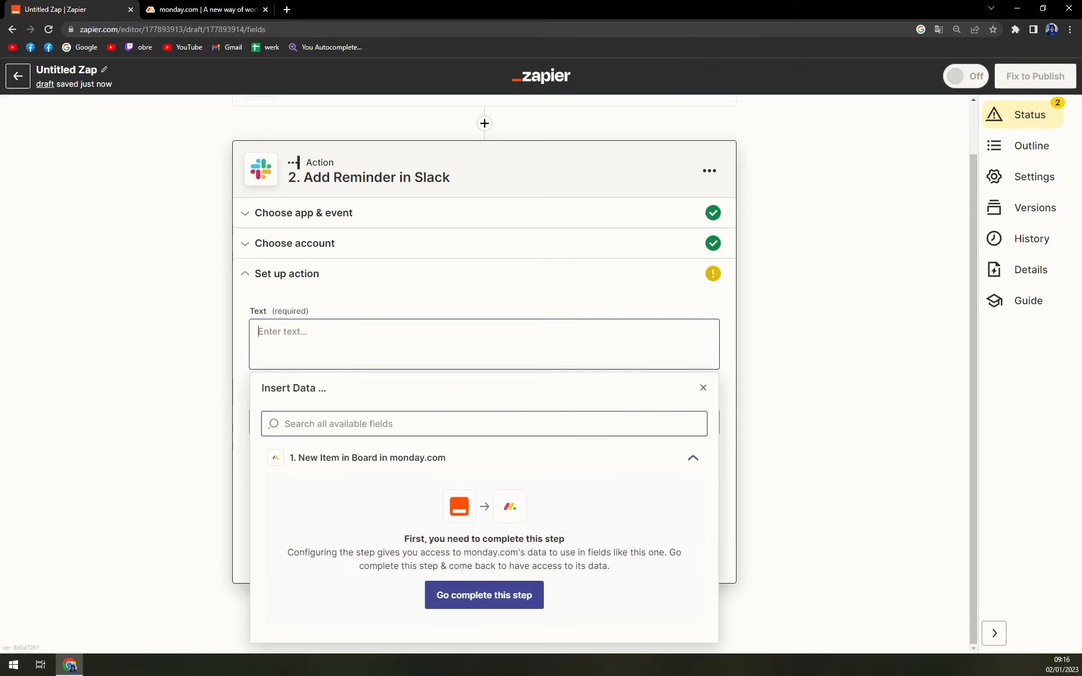
pyautogui.write('sadsad as')
pyautogui.click(164, 351)
pyautogui.click(314, 352)
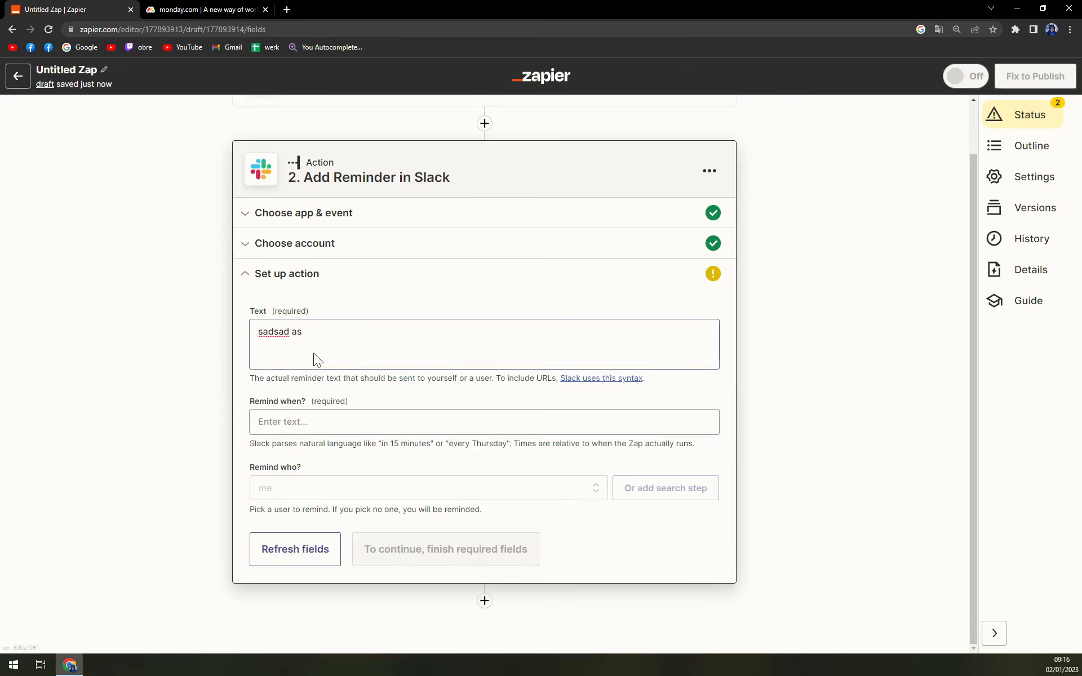
pyautogui.click(869, 427)
pyautogui.click(394, 421)
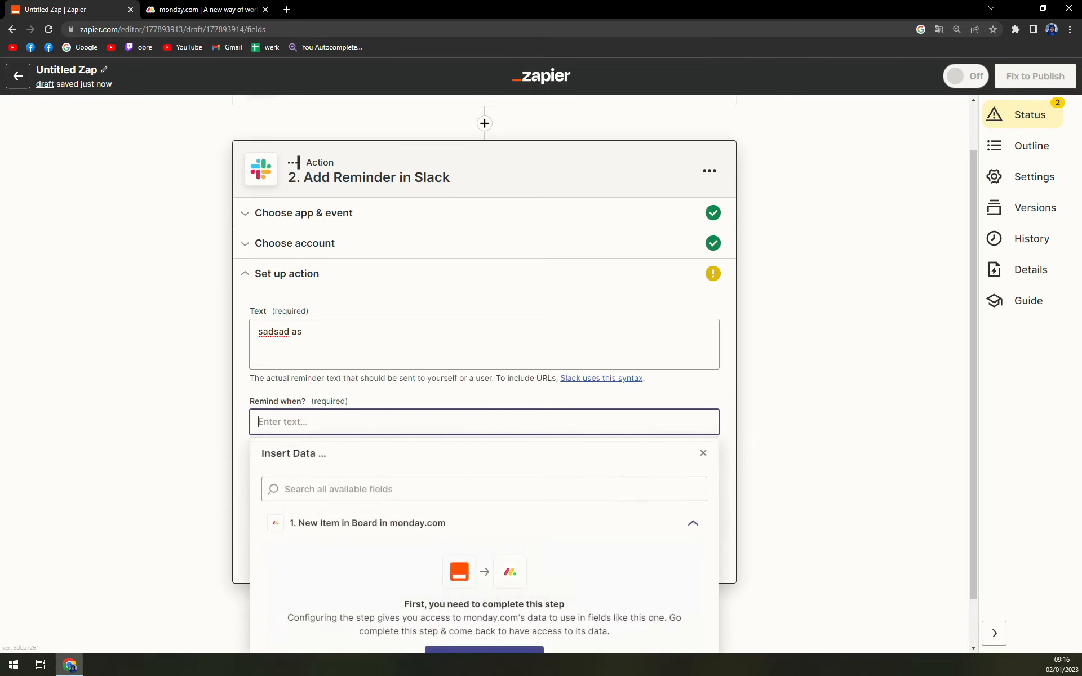
pyautogui.click(326, 530)
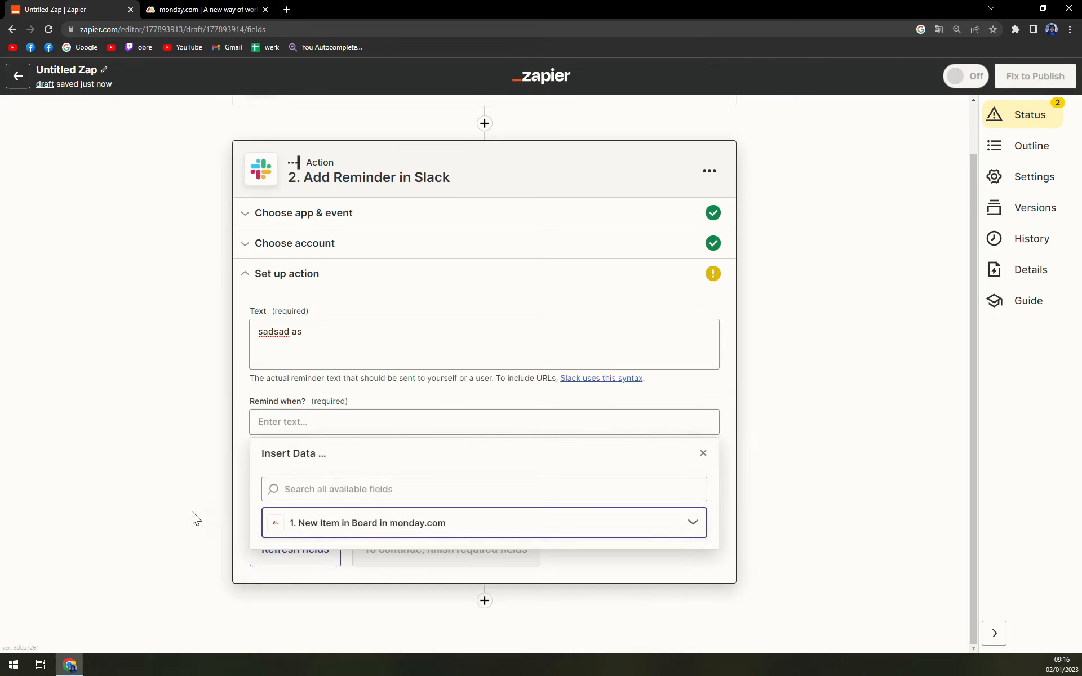
pyautogui.click(209, 517)
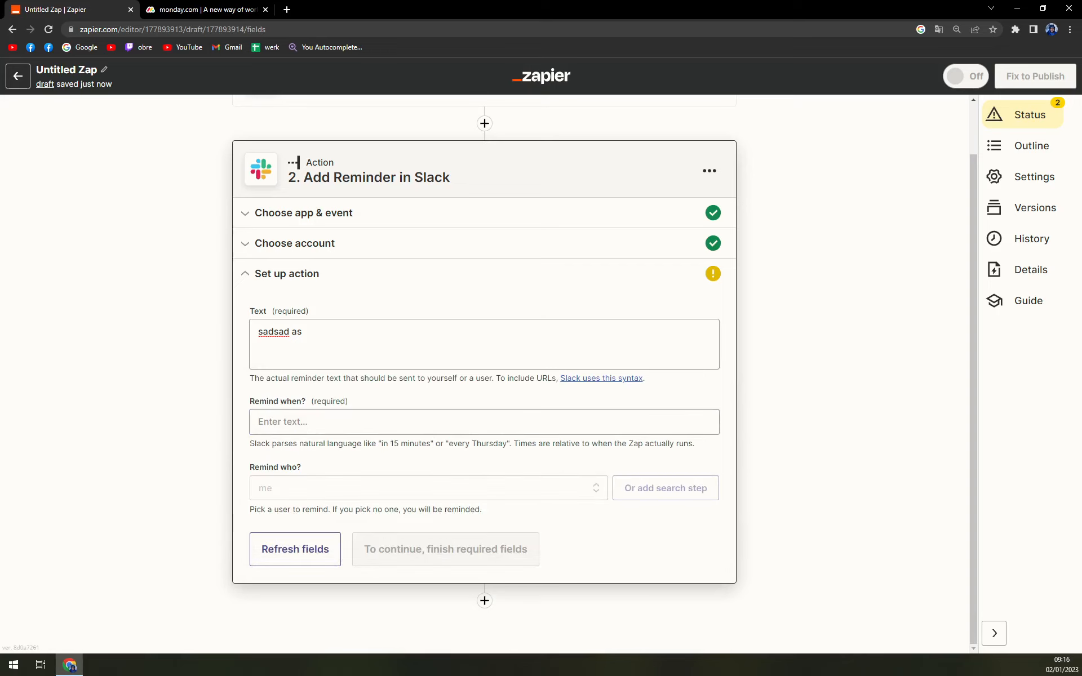
# - Choose Slackbot as the user who gets the reminder
pyautogui.click(294, 491)
pyautogui.scroll(-2, 299, 511)
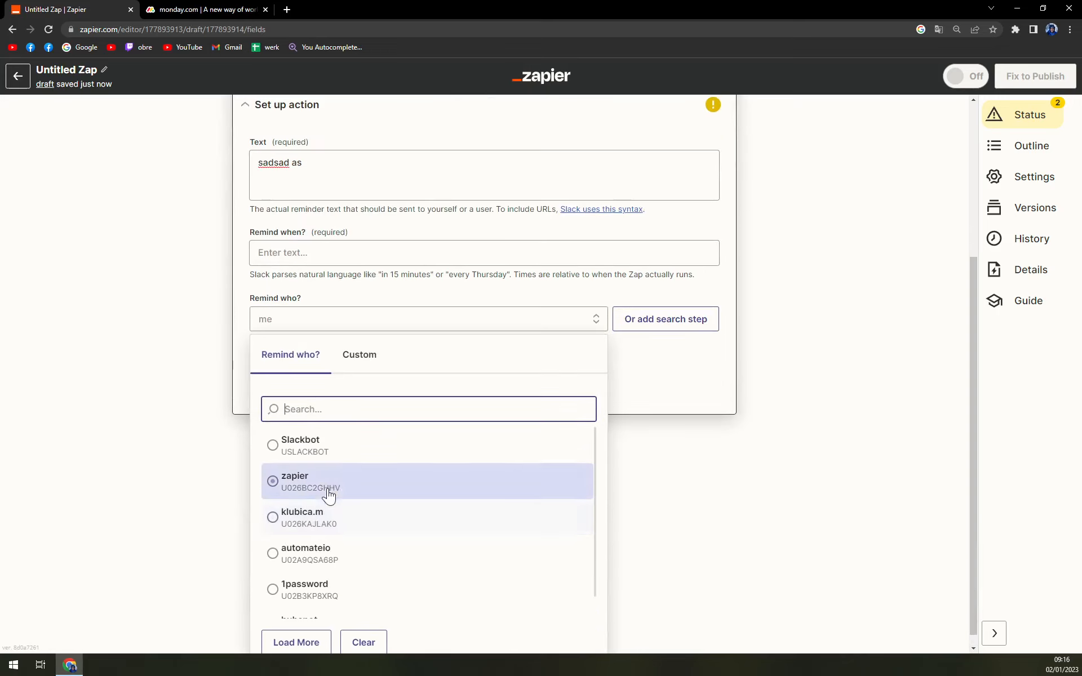
pyautogui.click(333, 449)
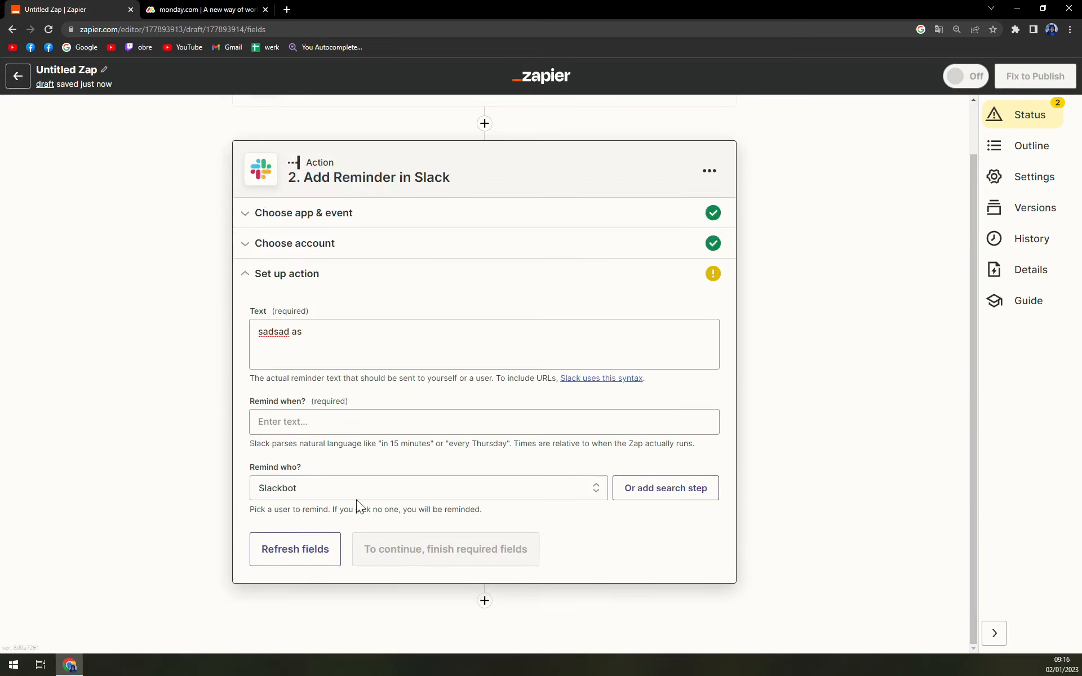
# - Set the reminder's time to "sadasda" and continue to the action test
pyautogui.scroll(-1, 270, 395)
pyautogui.click(285, 384)
pyautogui.write('sadasda')
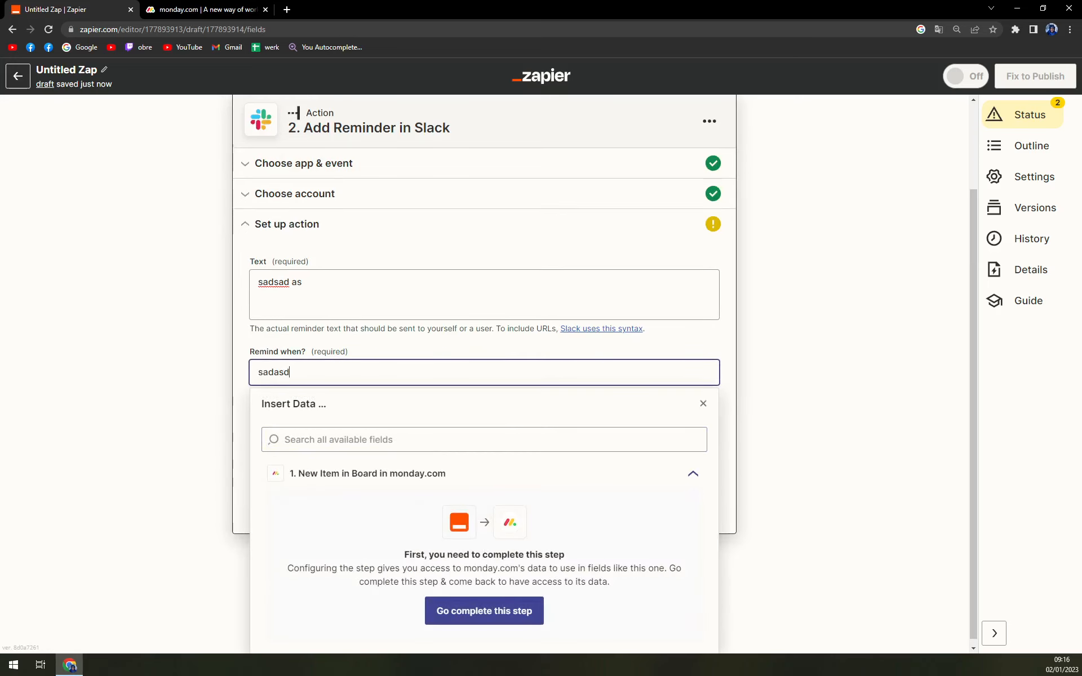
pyautogui.click(177, 403)
pyautogui.click(396, 526)
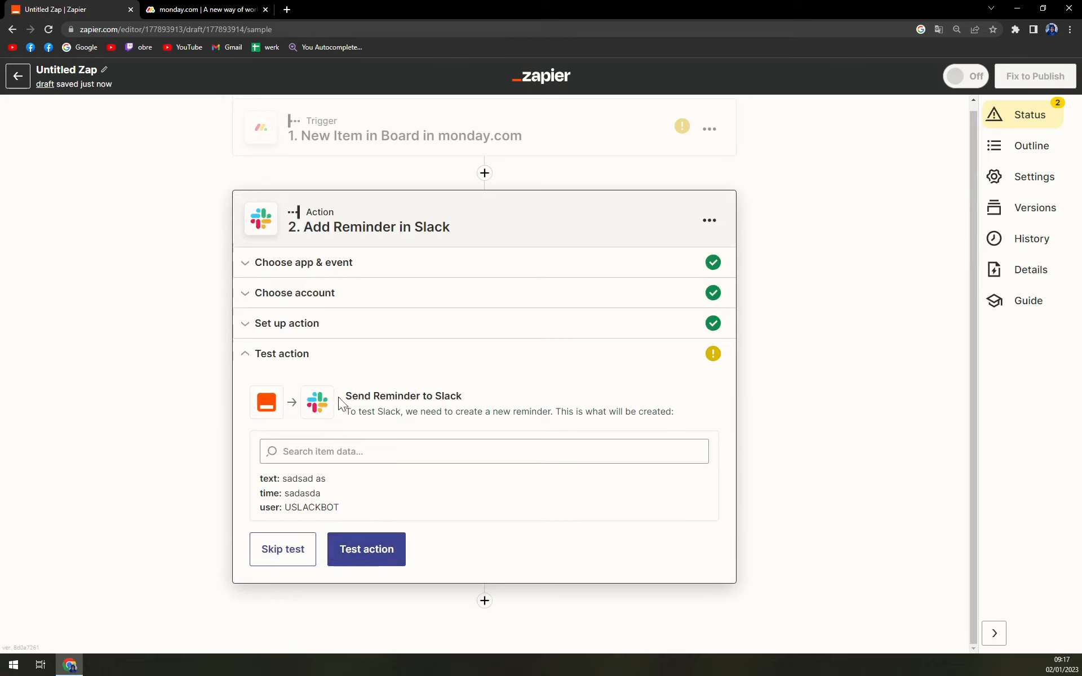
# - Skip the test of the Slack reminder action and confirm skipping it
pyautogui.moveTo(357, 397); pyautogui.dragTo(473, 399)
pyautogui.click(496, 400)
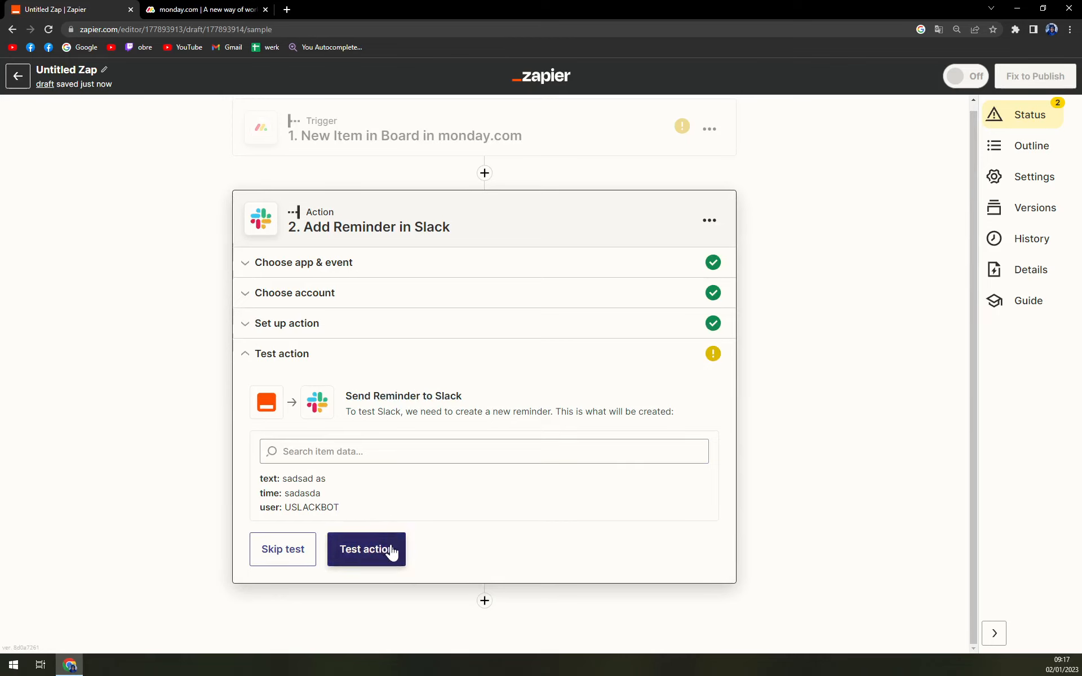
pyautogui.click(298, 562)
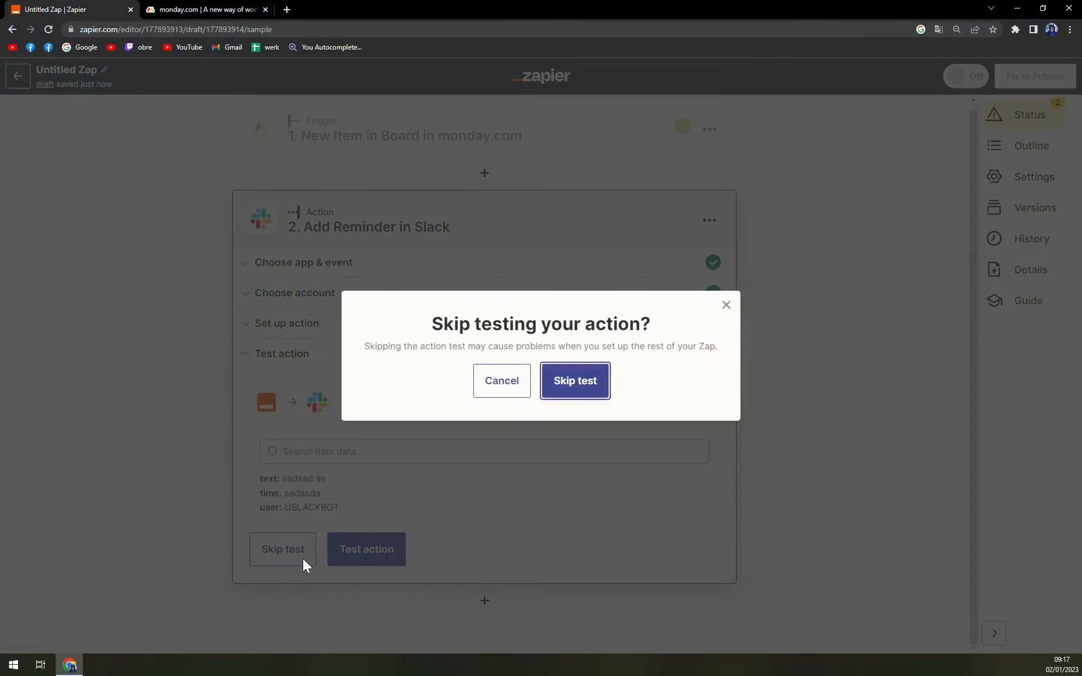
pyautogui.click(577, 395)
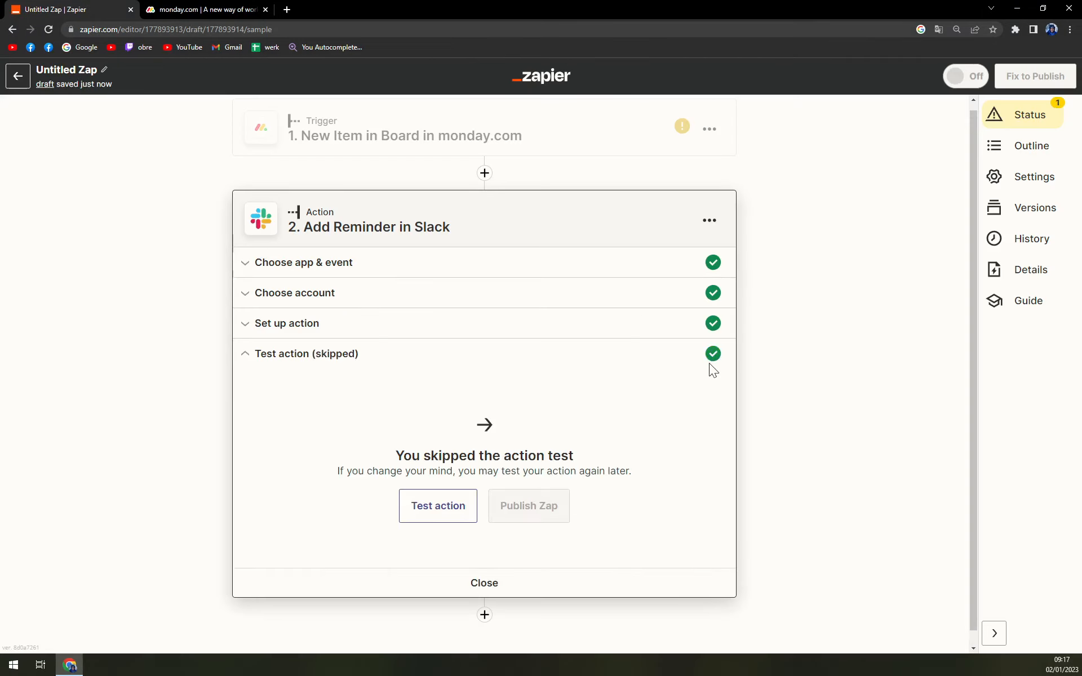
pyautogui.scroll(-1, 707, 361)
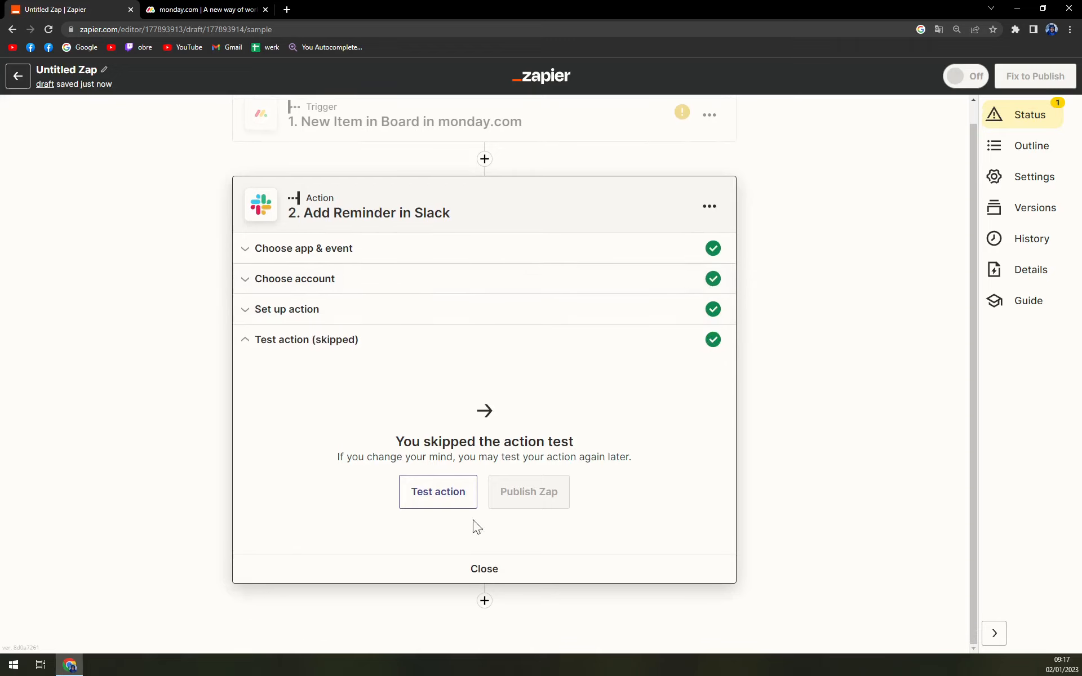
# - Run the test of the Slack reminder action, and skip the test again with confirmation
pyautogui.click(438, 503)
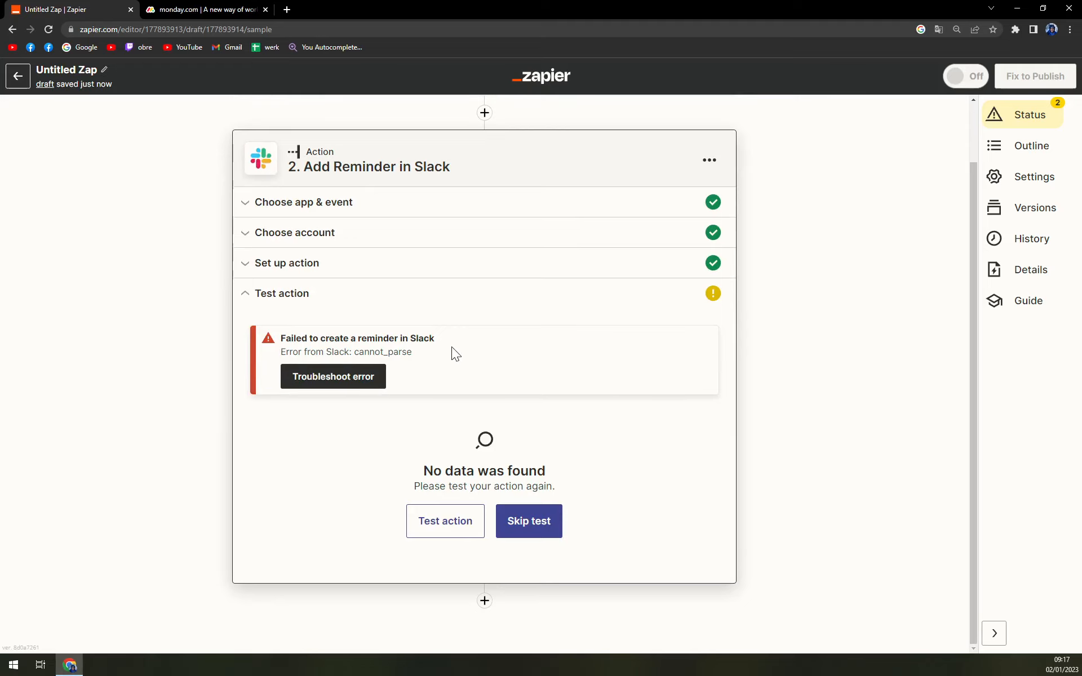
pyautogui.click(527, 527)
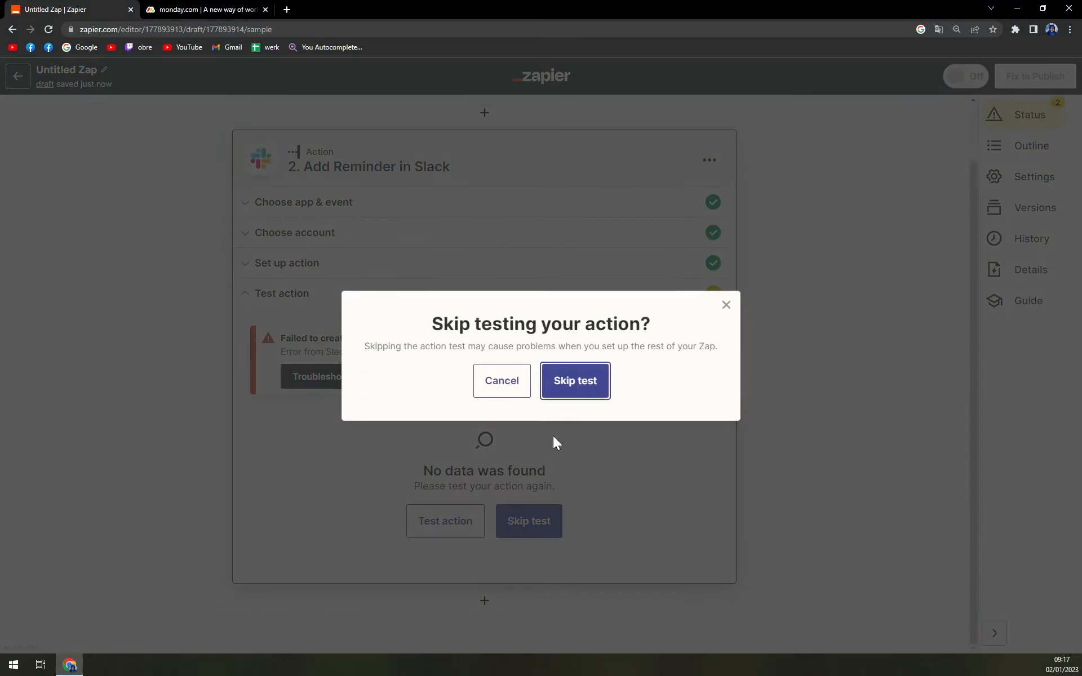
pyautogui.click(565, 385)
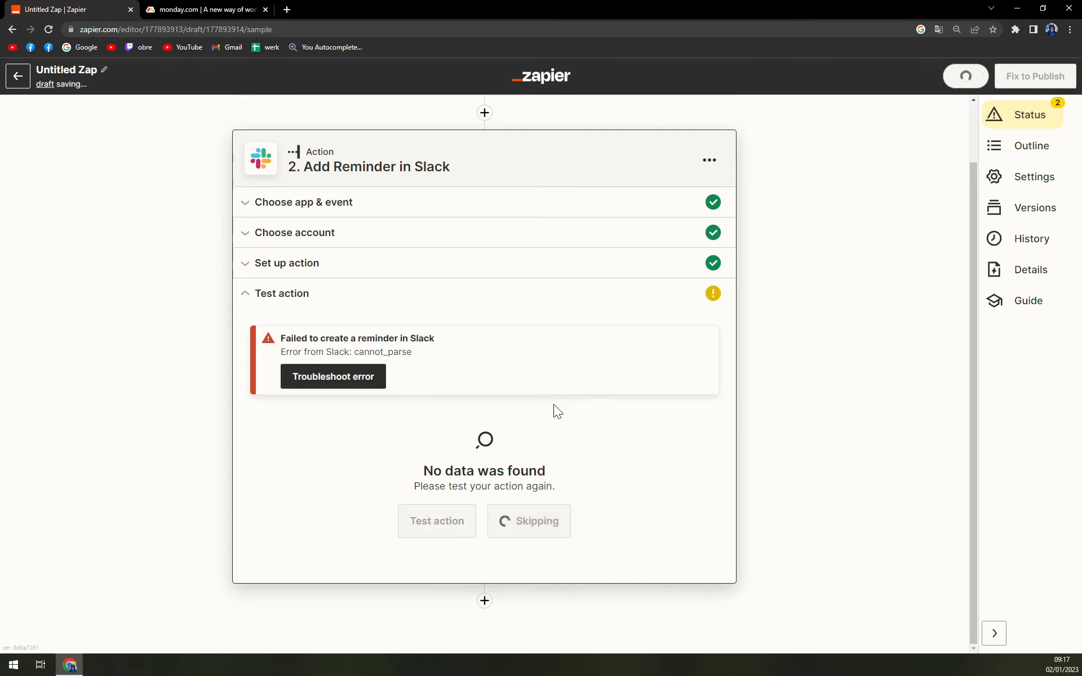